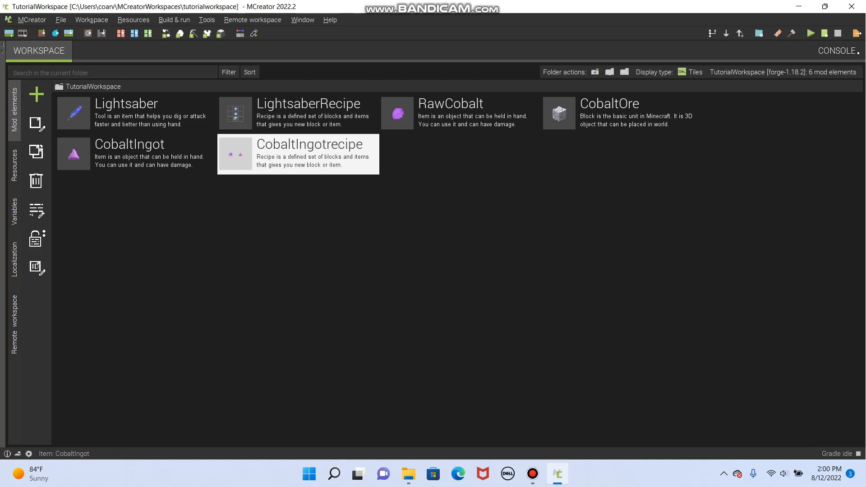
{"action": "left_click", "coordinate": [37, 94]}
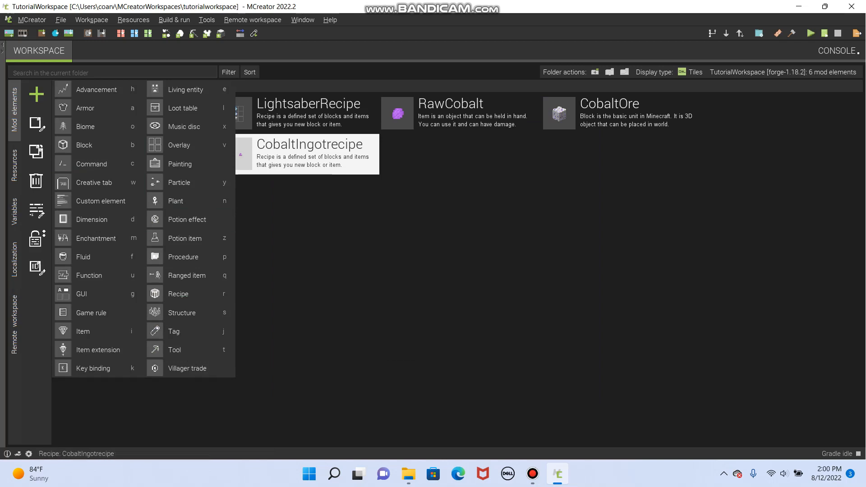
{"action": "left_click", "coordinate": [293, 266]}
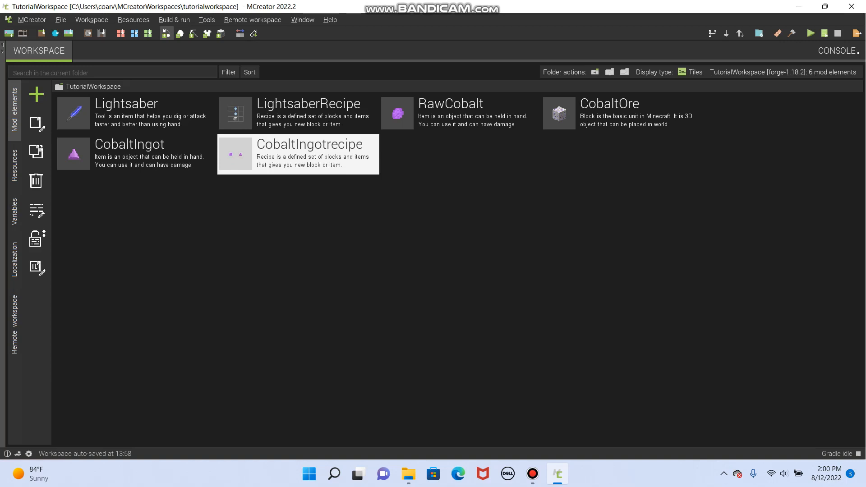
{"action": "left_click", "coordinate": [166, 33]}
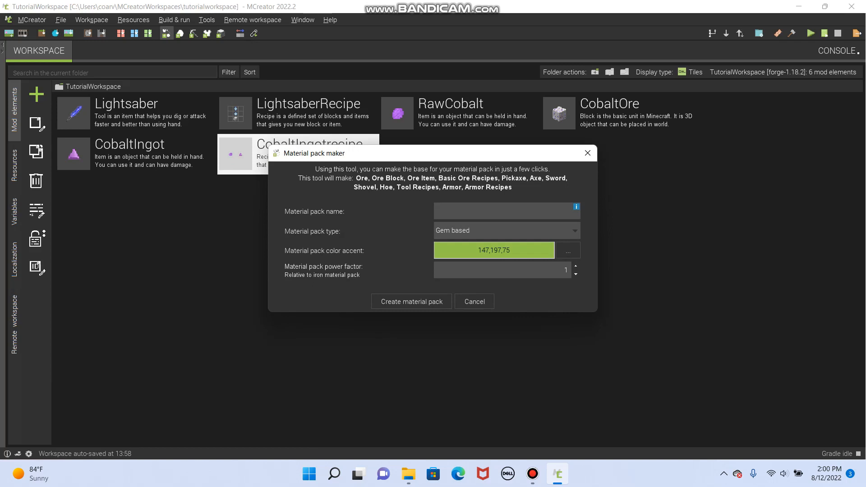
{"action": "type", "text": "Diamond"}
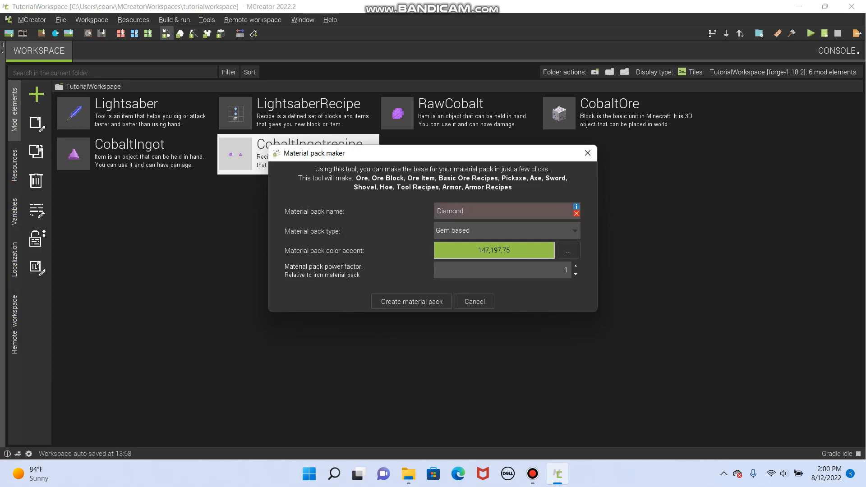
{"action": "left_click", "coordinate": [507, 231]}
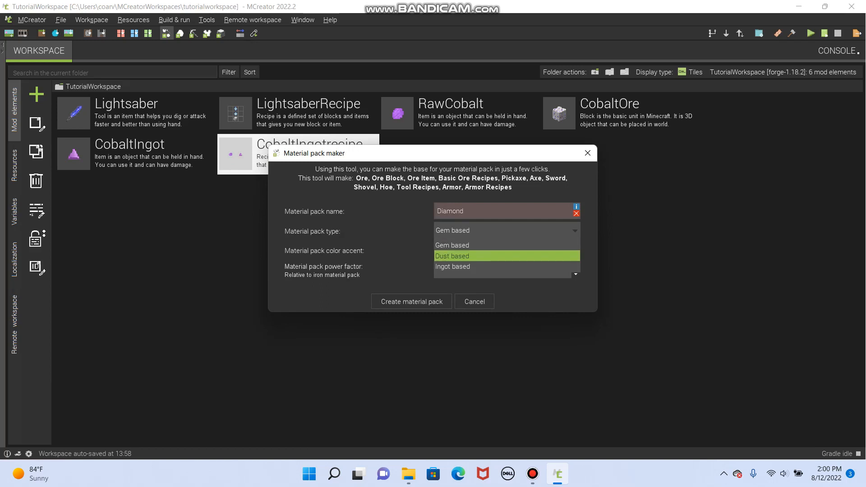
{"action": "left_click", "coordinate": [452, 256]}
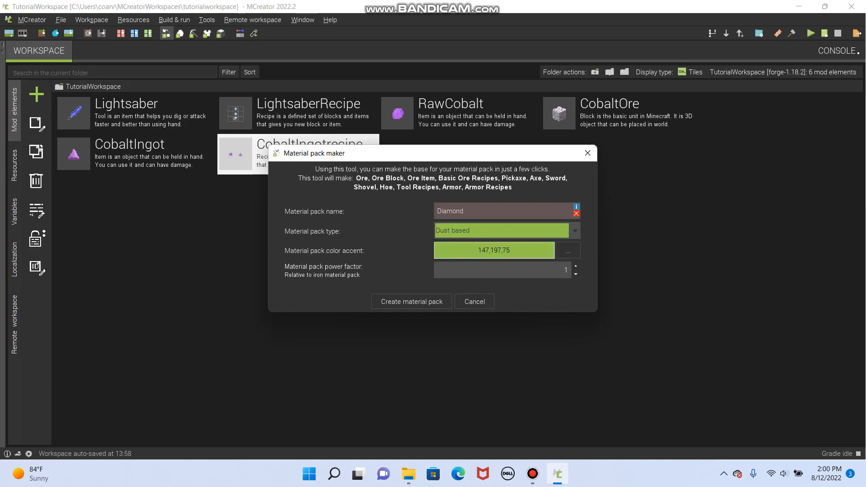
{"action": "left_click", "coordinate": [568, 250]}
{"action": "left_click_drag", "start_coordinate": [366, 181], "coordinate": [372, 173]}
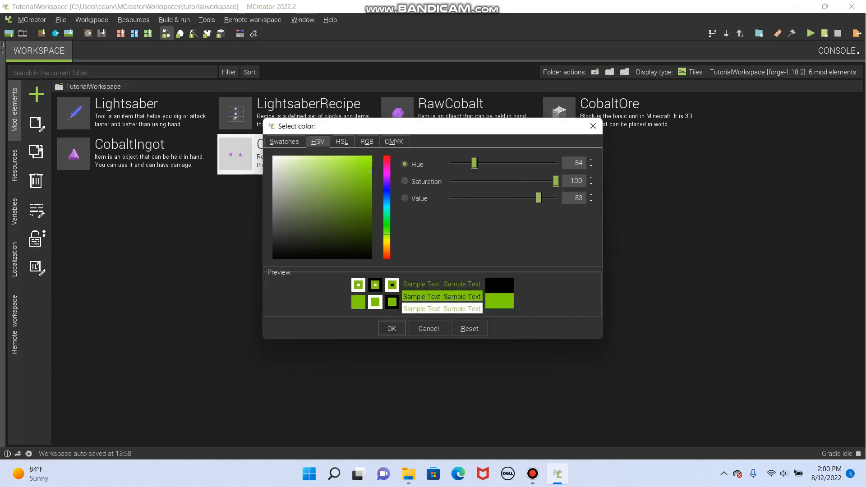
{"action": "left_click", "coordinate": [391, 328]}
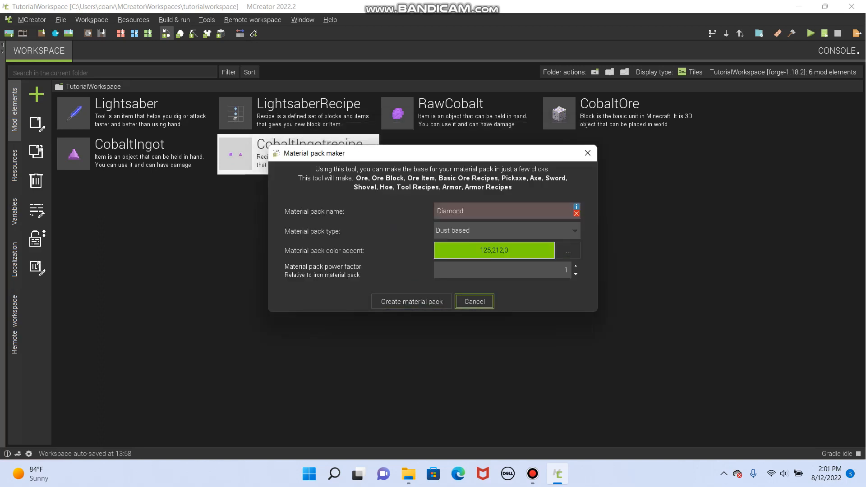
{"action": "left_click", "coordinate": [474, 301]}
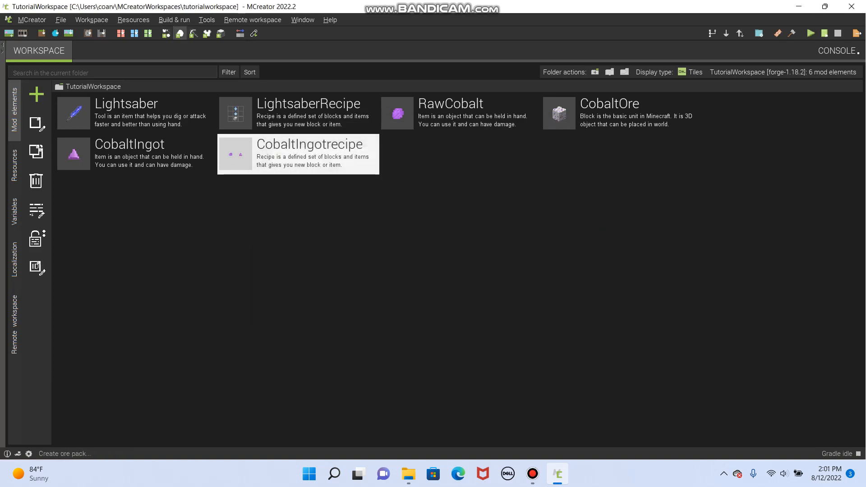
{"action": "left_click", "coordinate": [179, 33]}
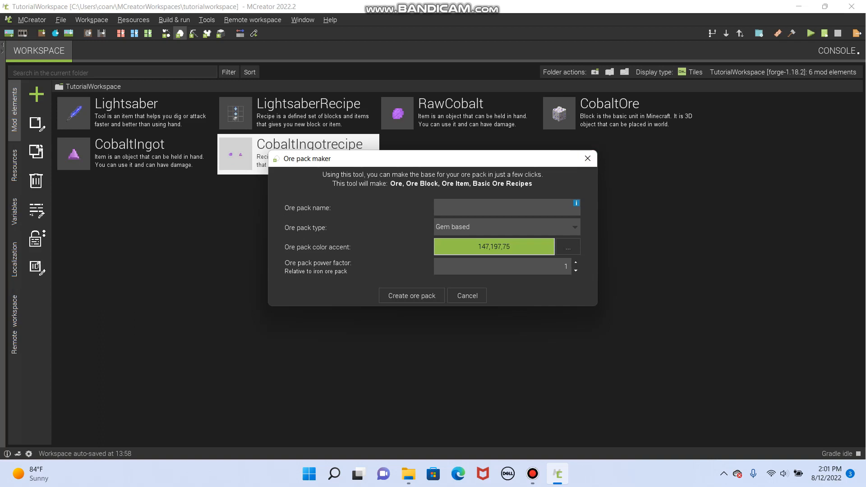
{"action": "left_click", "coordinate": [506, 226]}
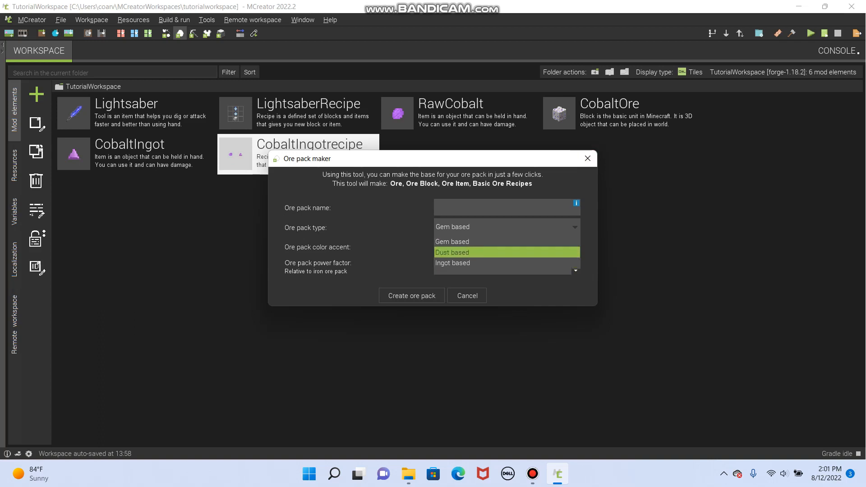
{"action": "left_click", "coordinate": [467, 296]}
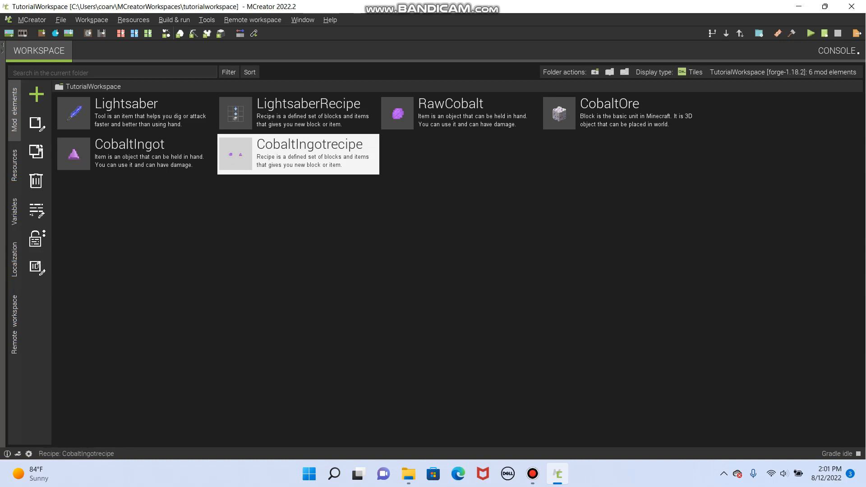
{"action": "left_click", "coordinate": [532, 473]}
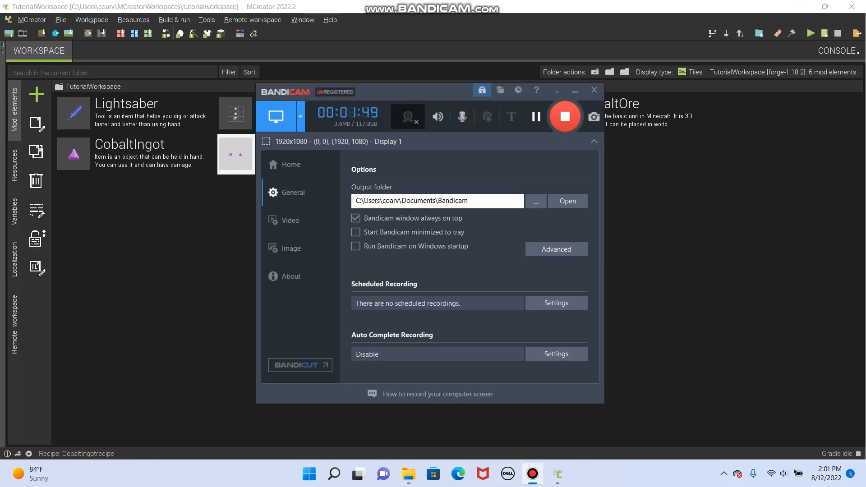
{"action": "left_click", "coordinate": [574, 91]}
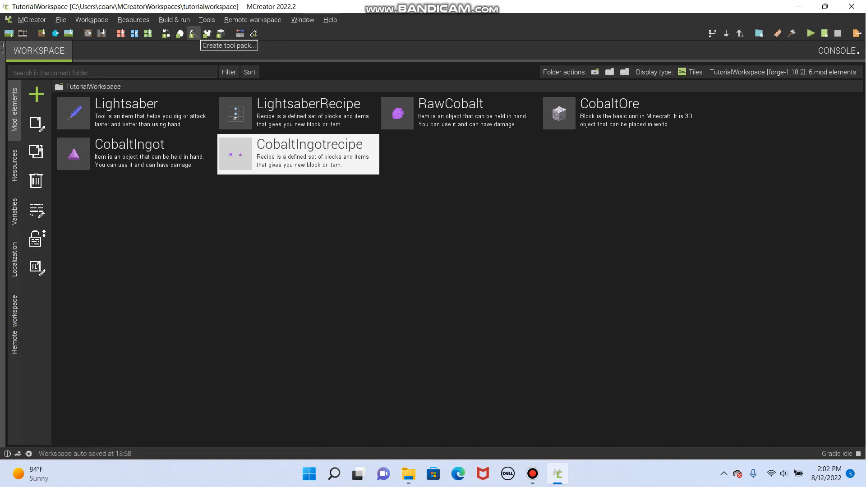
Start a new tool pack named Cobalt and choose the CobaltIngot item as its base item
{"action": "left_click", "coordinate": [193, 33]}
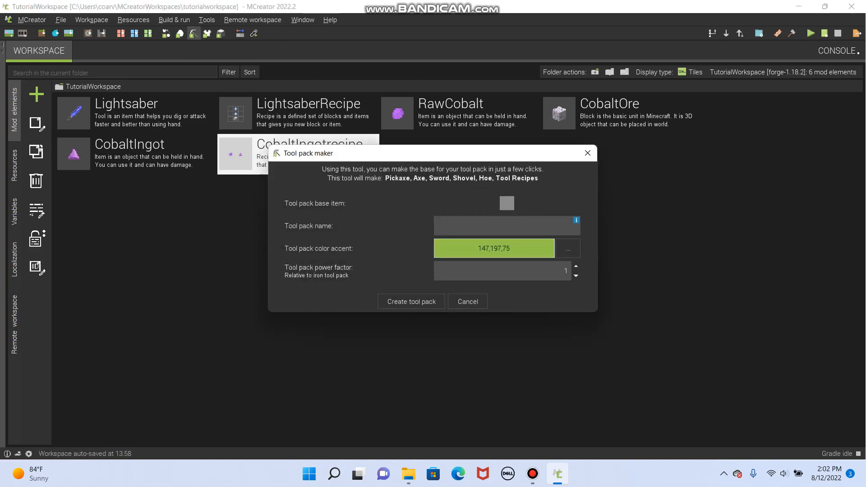
{"action": "type", "text": "Cobalt"}
{"action": "left_click", "coordinate": [507, 203]}
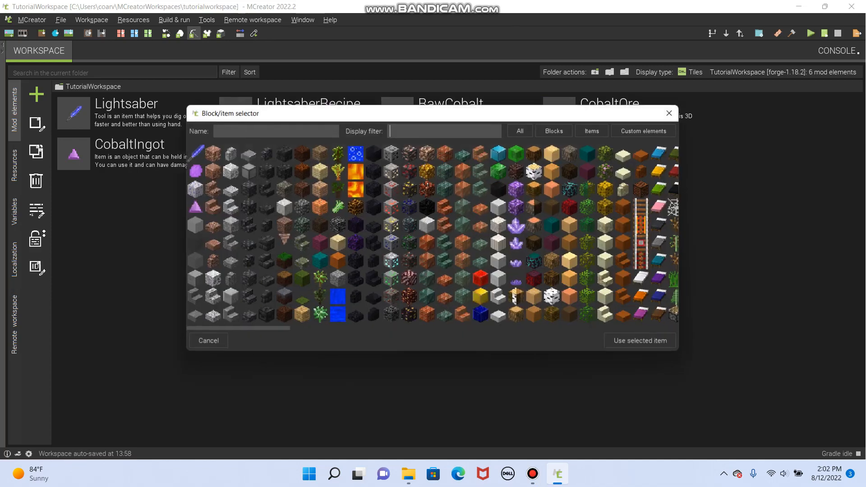
{"action": "left_click", "coordinate": [193, 206]}
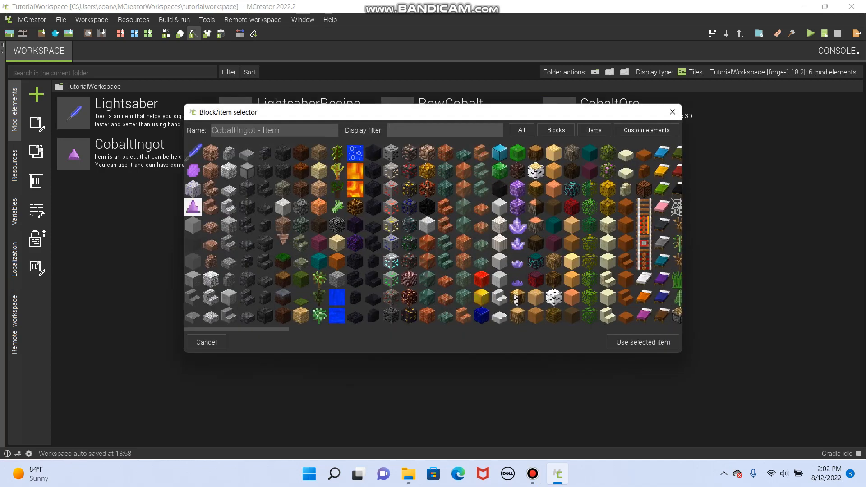
{"action": "left_click", "coordinate": [643, 343]}
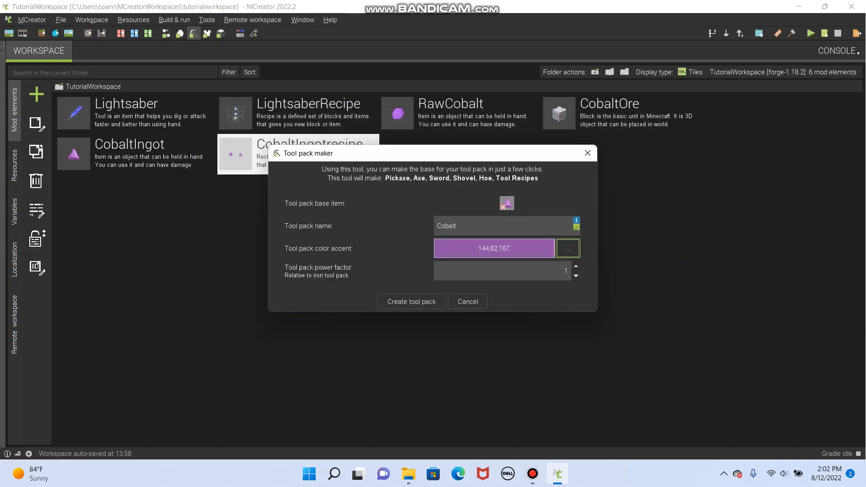
Set the tool pack's power factor to 2
{"action": "double_click", "coordinate": [565, 270]}
{"action": "type", "text": "1.1"}
{"action": "key", "text": "Up"}
{"action": "key", "text": "Up"}
{"action": "key", "text": "Up"}
{"action": "key", "text": "Up"}
{"action": "key", "text": "ctrl+a"}
{"action": "left_click", "coordinate": [565, 271]}
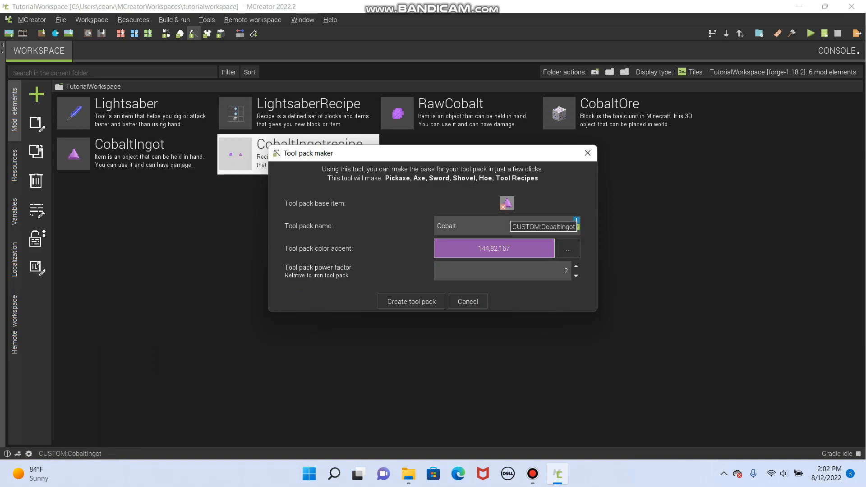
Change the tool pack's color accent to vivid purple 168,0,207 and create the pack
{"action": "left_click", "coordinate": [567, 248]}
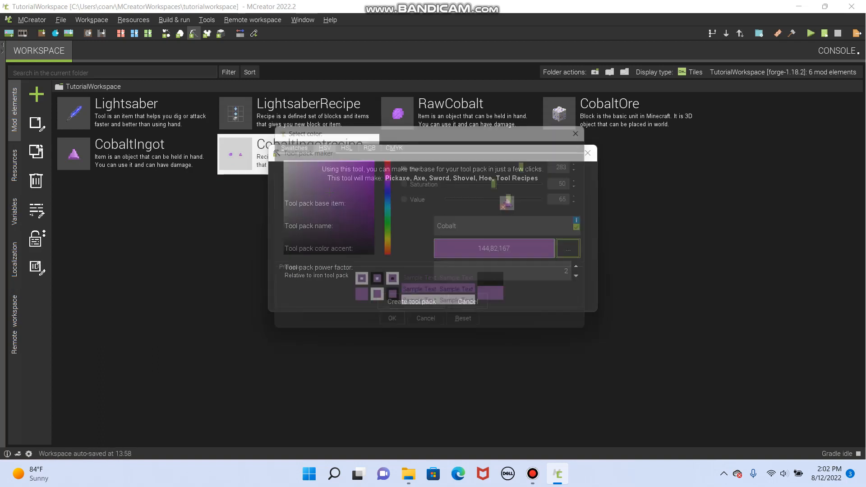
{"action": "mouse_move", "coordinate": [323, 191]}
{"action": "left_mouse_down"}
{"action": "mouse_move", "coordinate": [386, 175]}
{"action": "mouse_move", "coordinate": [371, 173]}
{"action": "mouse_move", "coordinate": [371, 156]}
{"action": "mouse_move", "coordinate": [371, 174]}
{"action": "left_mouse_up"}
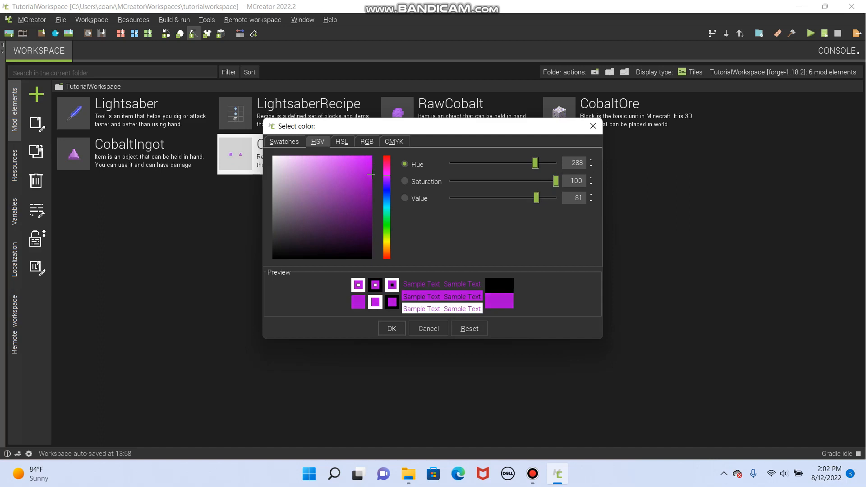
{"action": "left_click", "coordinate": [391, 328]}
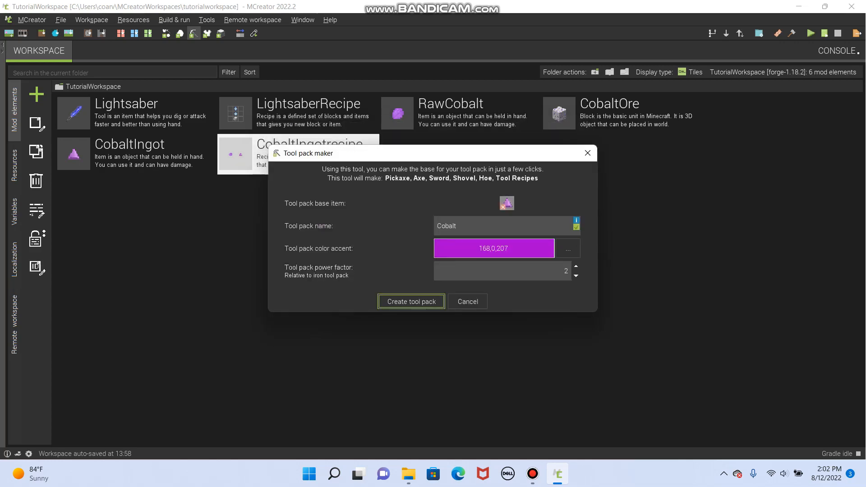
{"action": "left_click", "coordinate": [412, 301]}
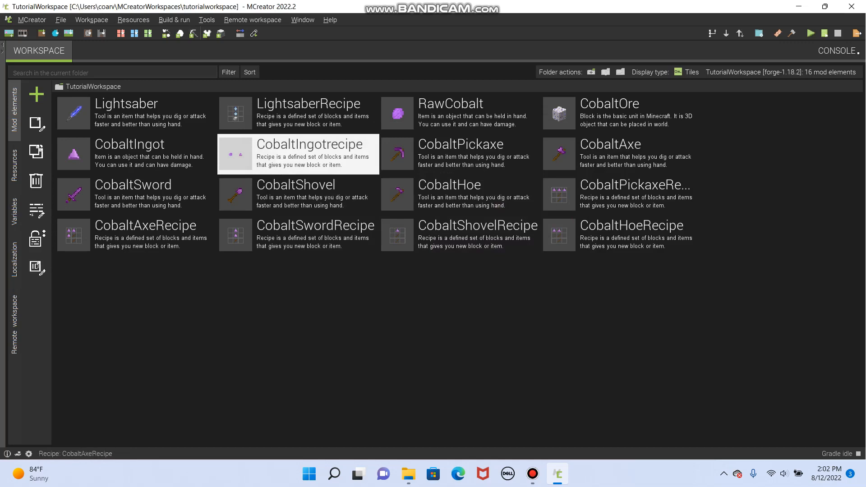
Open the CobaltSword element to view its texture and visual settings, and close it again
{"action": "double_click", "coordinate": [133, 194]}
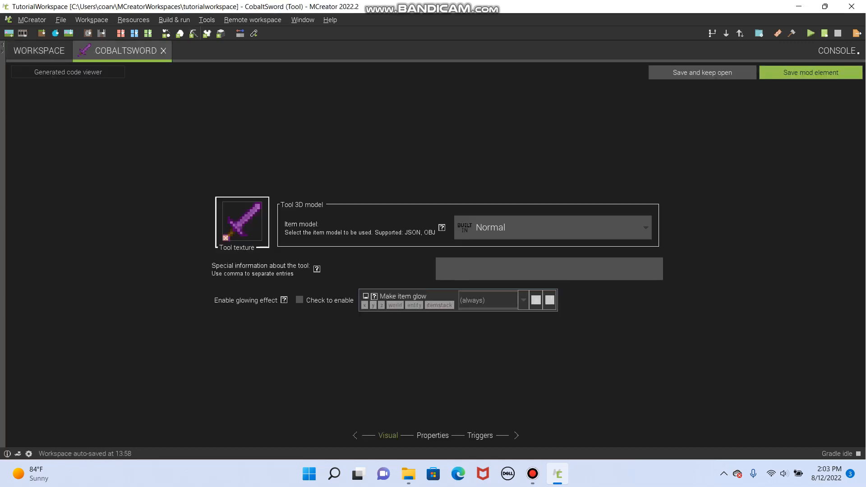
{"action": "left_click", "coordinate": [163, 51]}
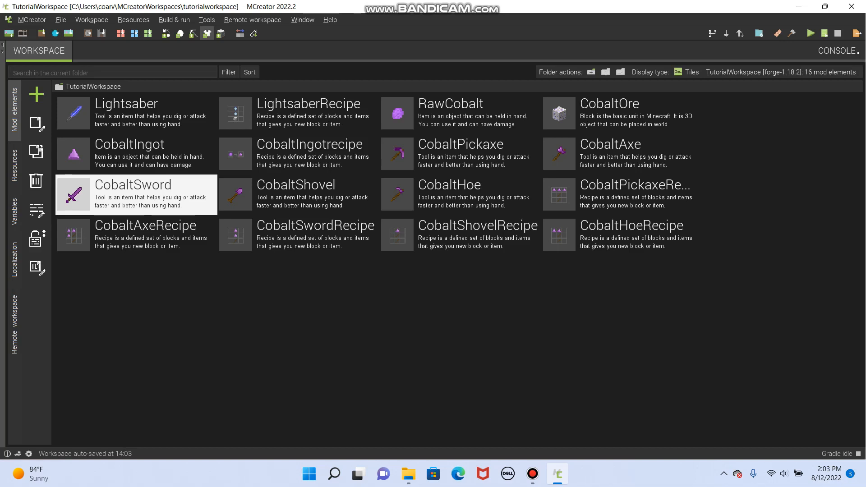
Start a new armor mod element named Test
{"action": "left_click", "coordinate": [36, 94]}
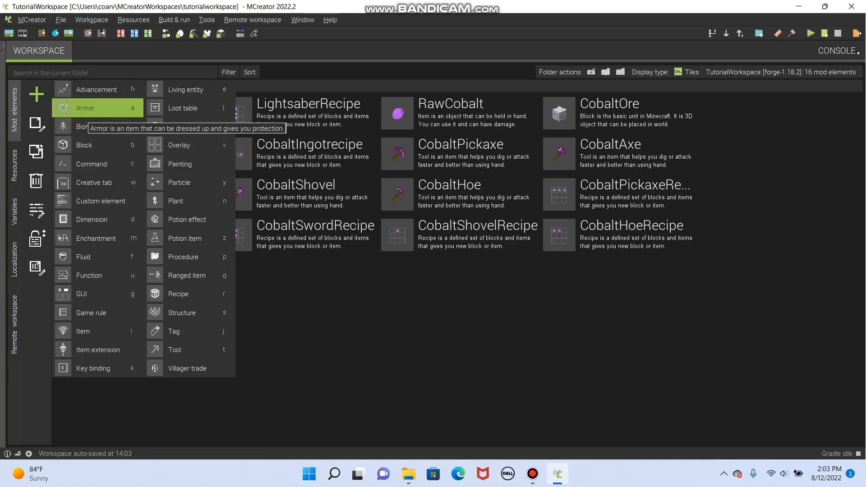
{"action": "type", "text": "a"}
{"action": "type", "text": "Te"}
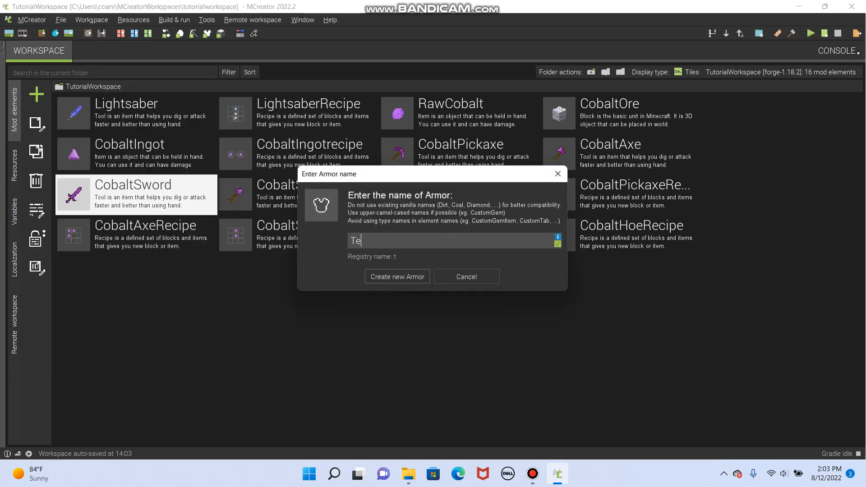
{"action": "type", "text": "st"}
{"action": "key", "text": "Return"}
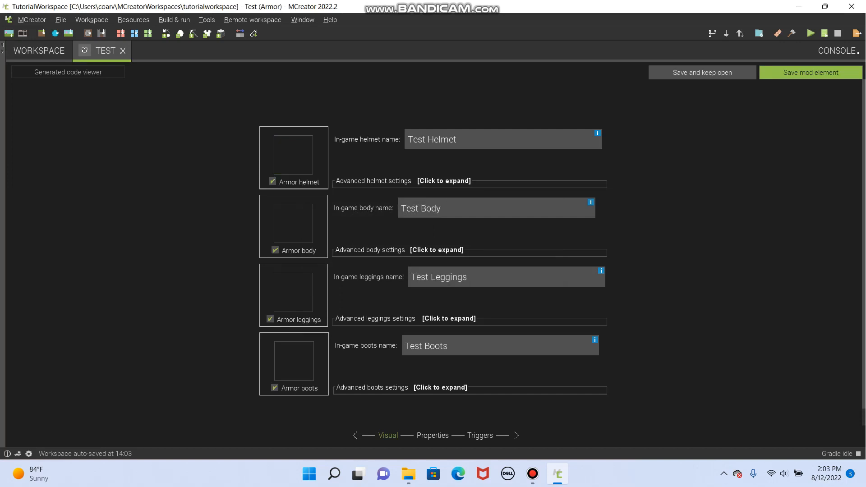
Examine the Test armor's layer texture, damage, durability and repair properties, and close the element without saving
{"action": "left_click", "coordinate": [433, 436]}
{"action": "scroll", "coordinate": [433, 252], "scroll_direction": "down", "scroll_amount": 2}
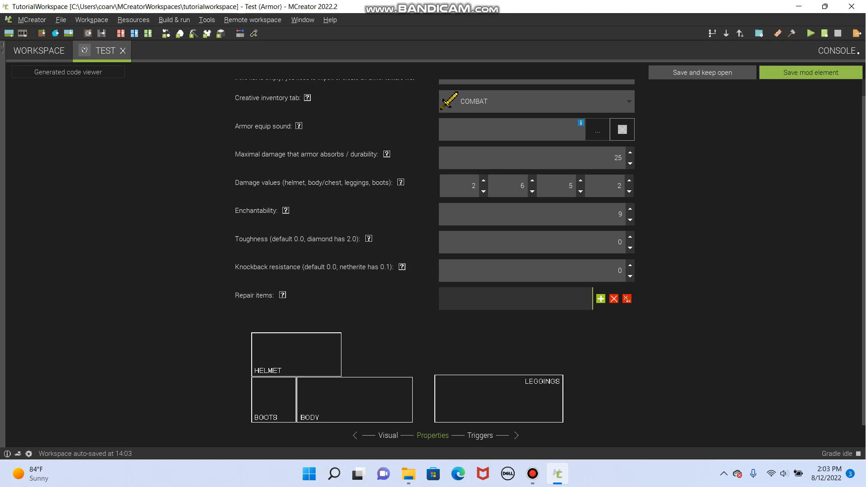
{"action": "scroll", "coordinate": [550, 253], "scroll_direction": "up", "scroll_amount": 1}
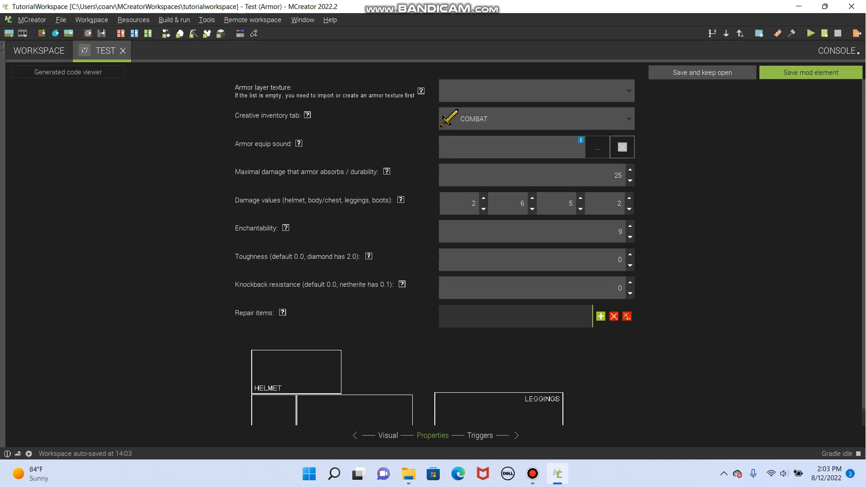
{"action": "scroll", "coordinate": [549, 253], "scroll_direction": "down", "scroll_amount": 1}
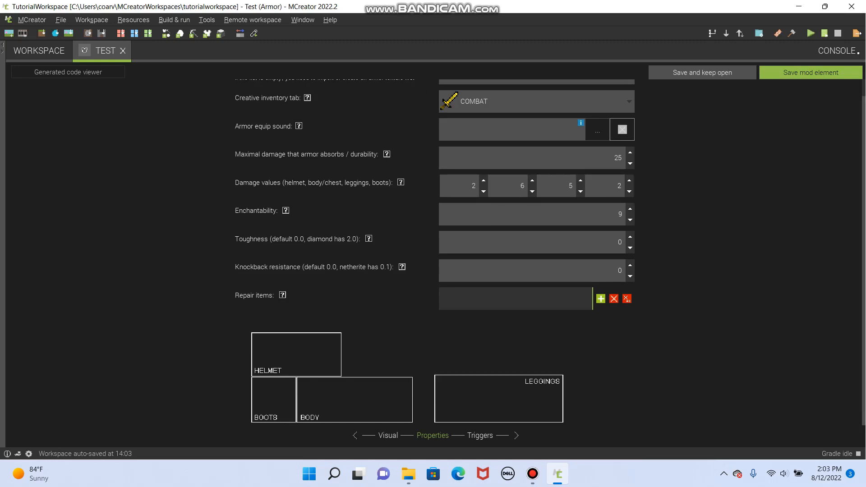
{"action": "scroll", "coordinate": [550, 253], "scroll_direction": "up", "scroll_amount": 1}
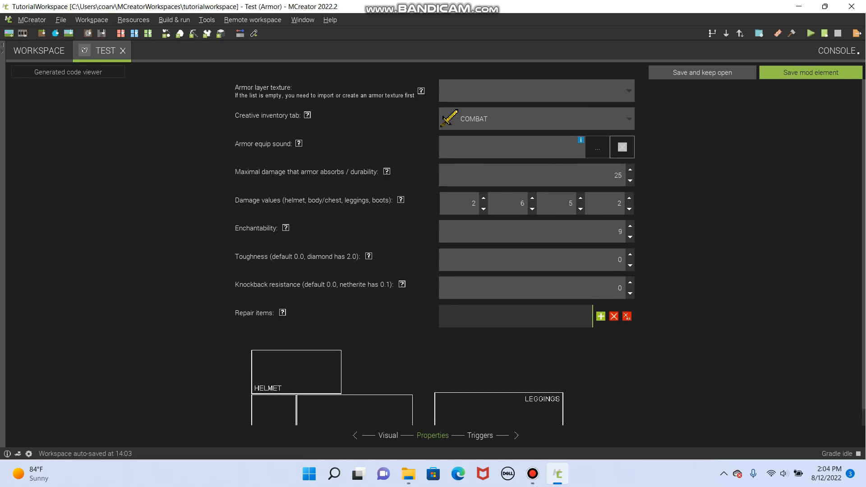
{"action": "left_click", "coordinate": [122, 51]}
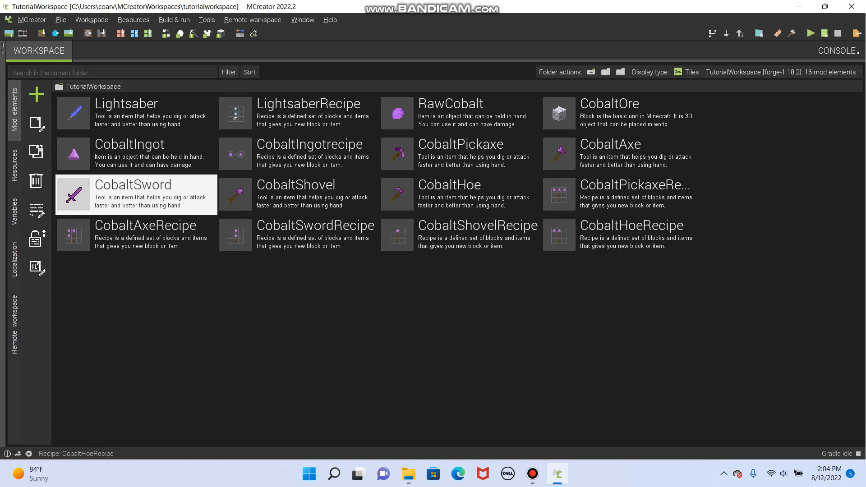
Check the workspace's block and item texture files and return to the mod element overview
{"action": "left_click", "coordinate": [15, 165]}
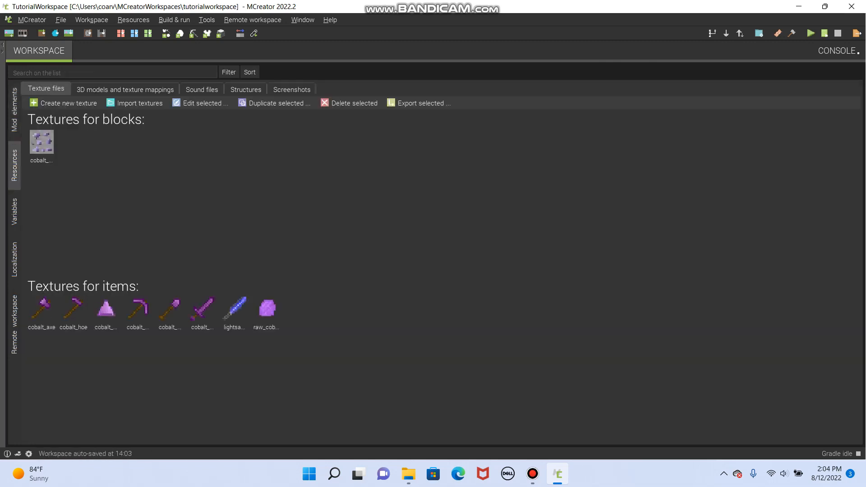
{"action": "left_click", "coordinate": [14, 109]}
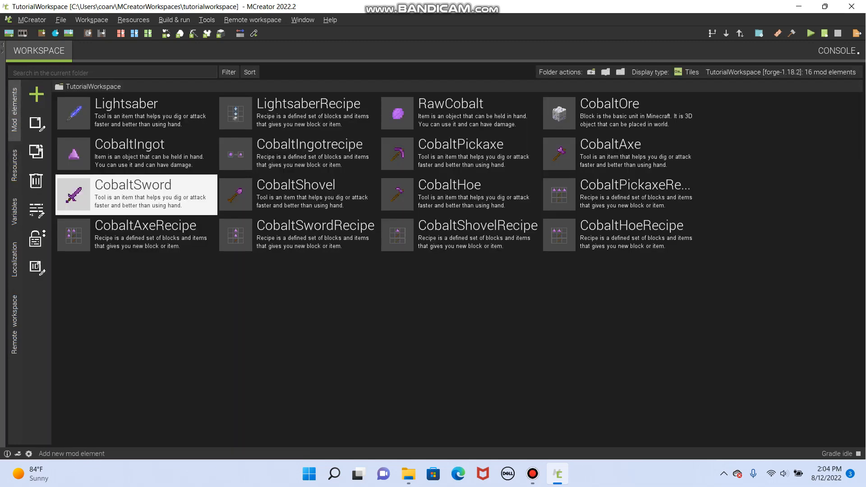
Start a new armor pack and choose CobaltIngot as its base item
{"action": "left_click", "coordinate": [36, 94]}
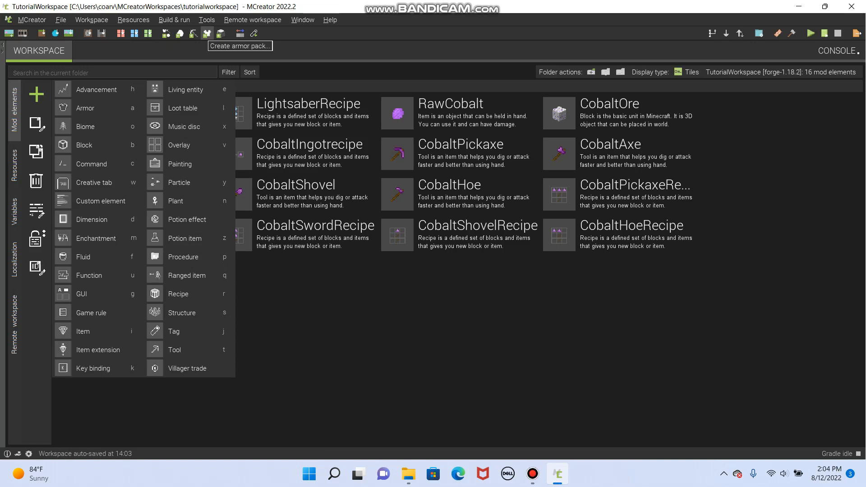
{"action": "left_click", "coordinate": [206, 34]}
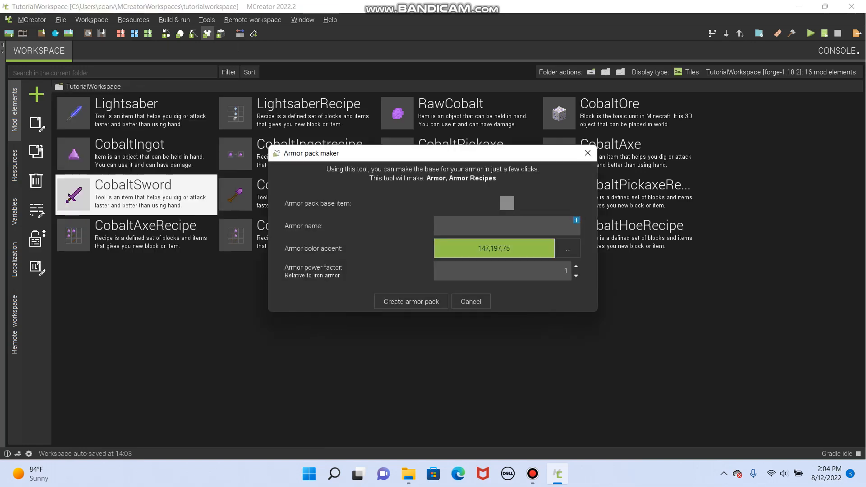
{"action": "left_click", "coordinate": [507, 203]}
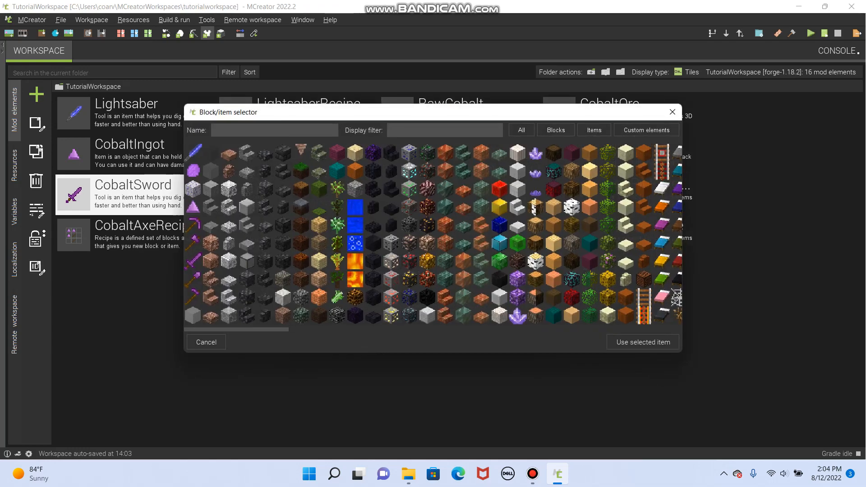
{"action": "left_click", "coordinate": [193, 206]}
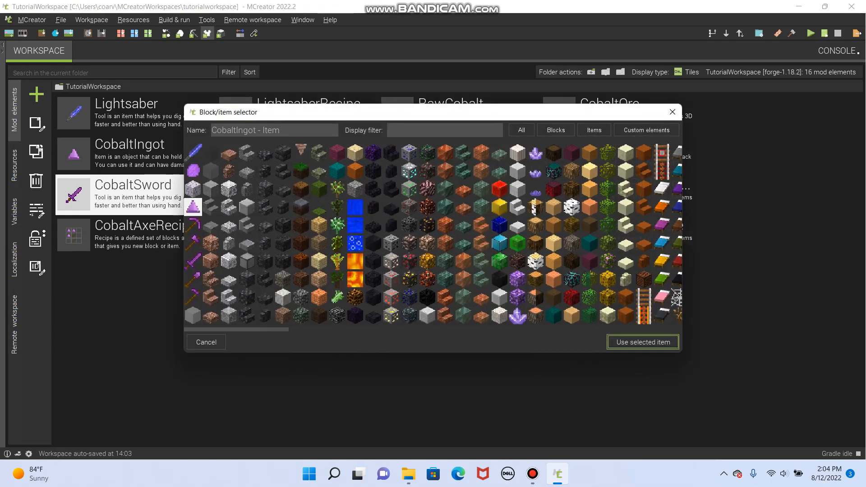
{"action": "left_click", "coordinate": [642, 342]}
Set the armor pack's color accent to the bright purple 157,0,193
{"action": "left_click", "coordinate": [567, 249]}
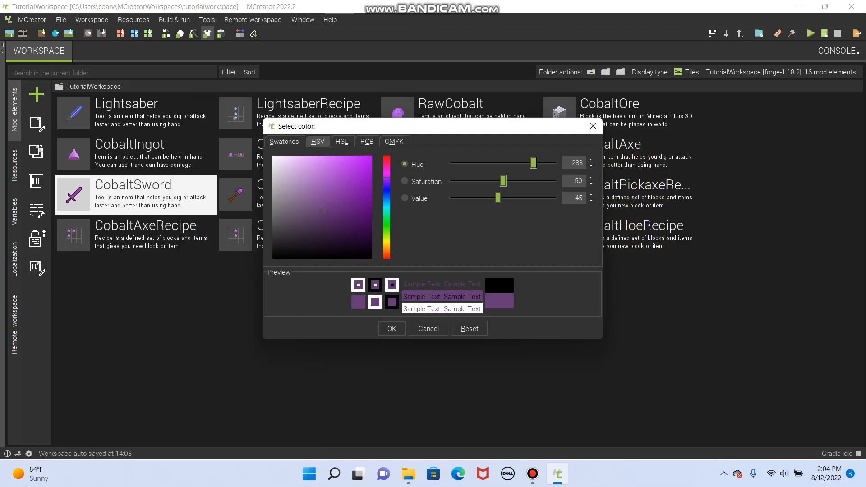
{"action": "left_click", "coordinate": [428, 329]}
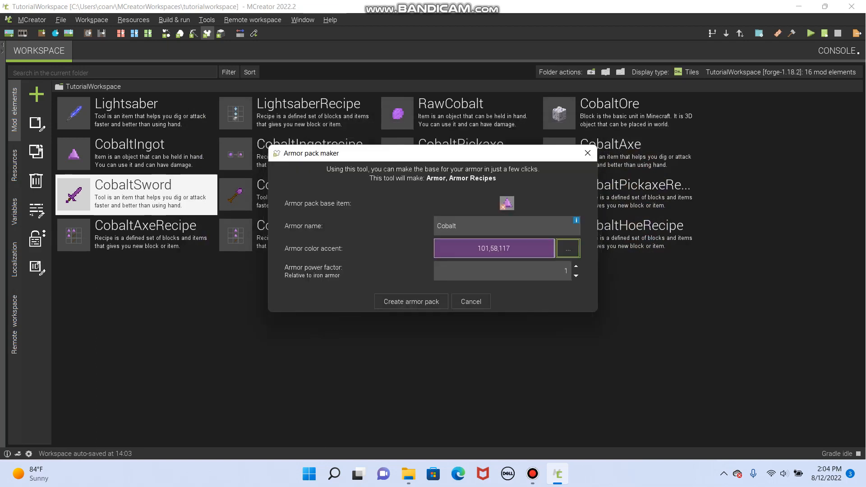
{"action": "left_click", "coordinate": [567, 248]}
{"action": "mouse_move", "coordinate": [322, 211]}
{"action": "left_mouse_down"}
{"action": "mouse_move", "coordinate": [371, 169]}
{"action": "mouse_move", "coordinate": [386, 172]}
{"action": "mouse_move", "coordinate": [371, 171]}
{"action": "mouse_move", "coordinate": [371, 181]}
{"action": "left_mouse_up"}
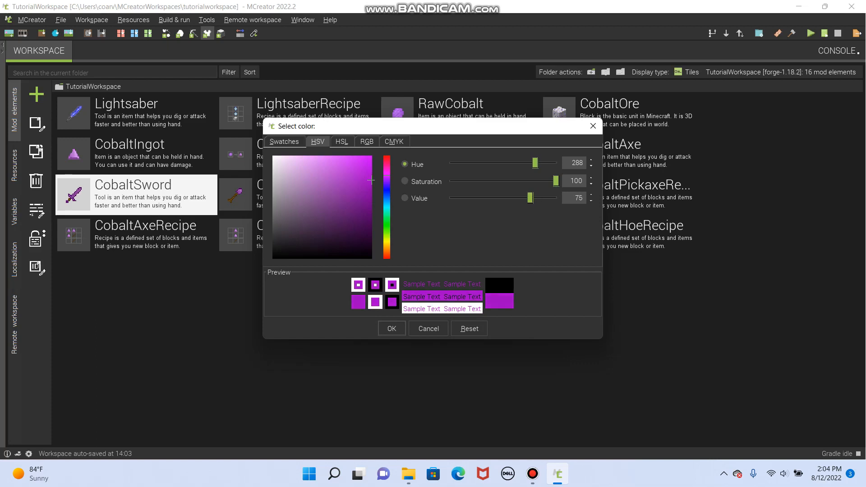
{"action": "left_click", "coordinate": [391, 329]}
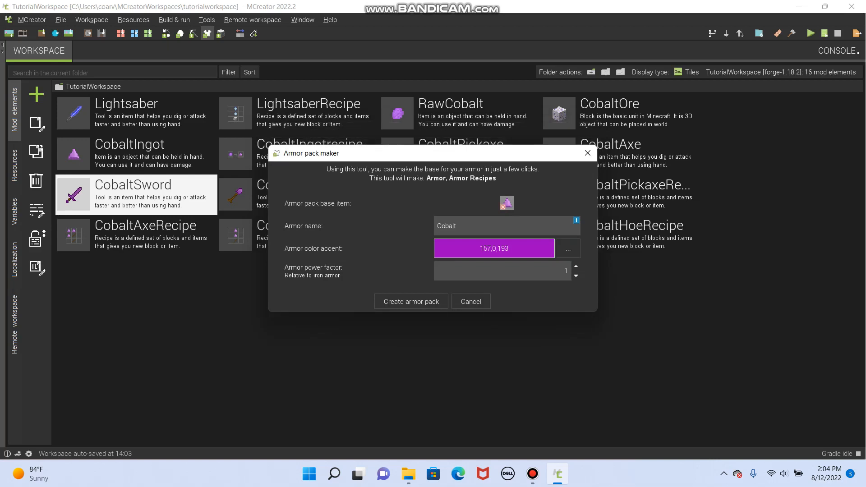
Set the armor power factor to 2 and create the Cobalt armor pack
{"action": "double_click", "coordinate": [565, 271]}
{"action": "type", "text": "2"}
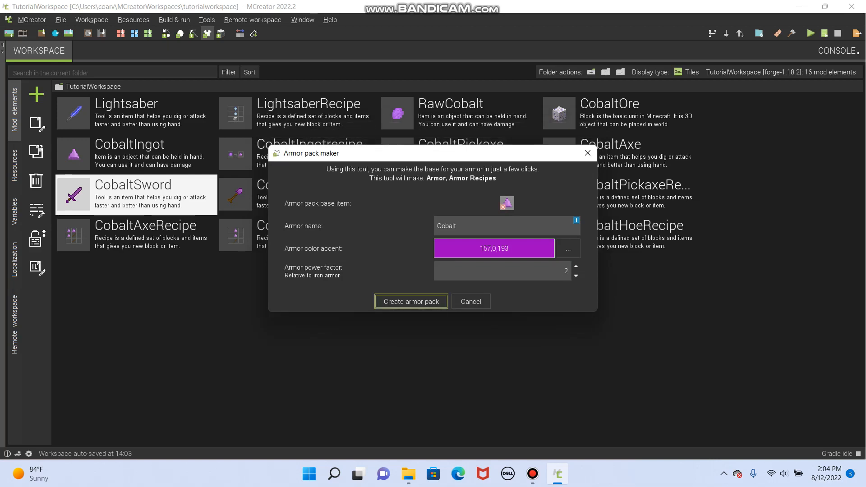
{"action": "left_click", "coordinate": [411, 301]}
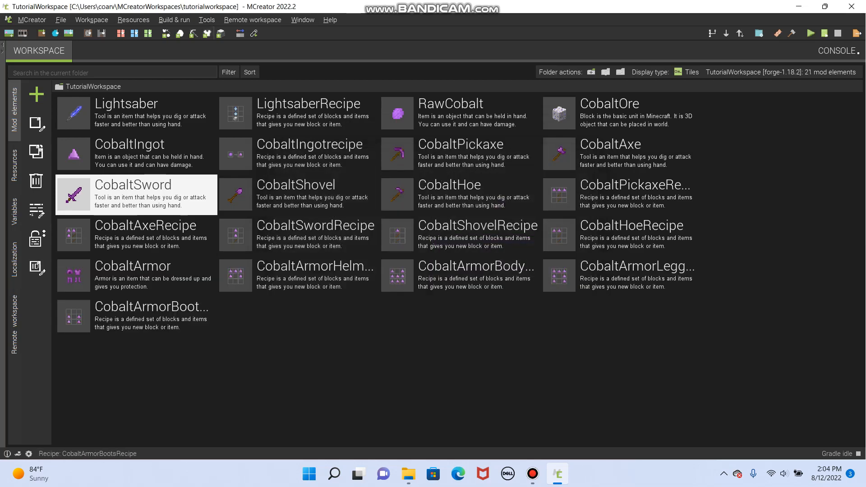
Disable the body, leggings and boots pieces in the CobaltArmor element and return to the workspace overview
{"action": "double_click", "coordinate": [136, 275]}
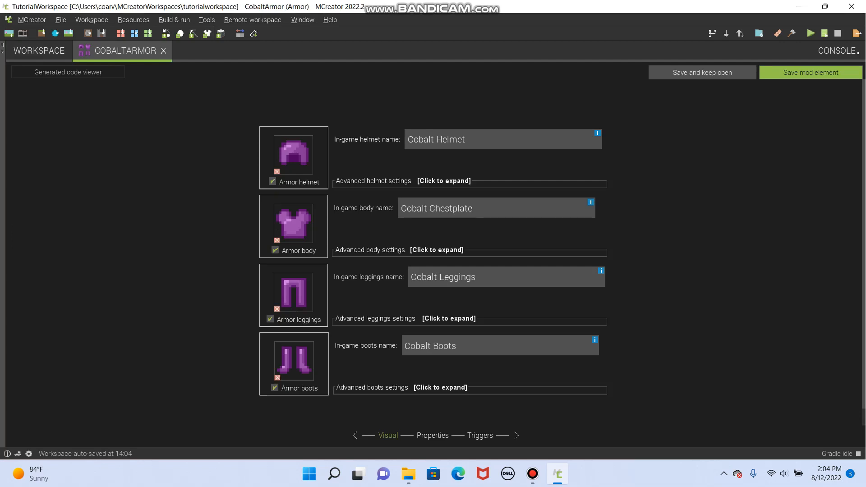
{"action": "left_click", "coordinate": [275, 250]}
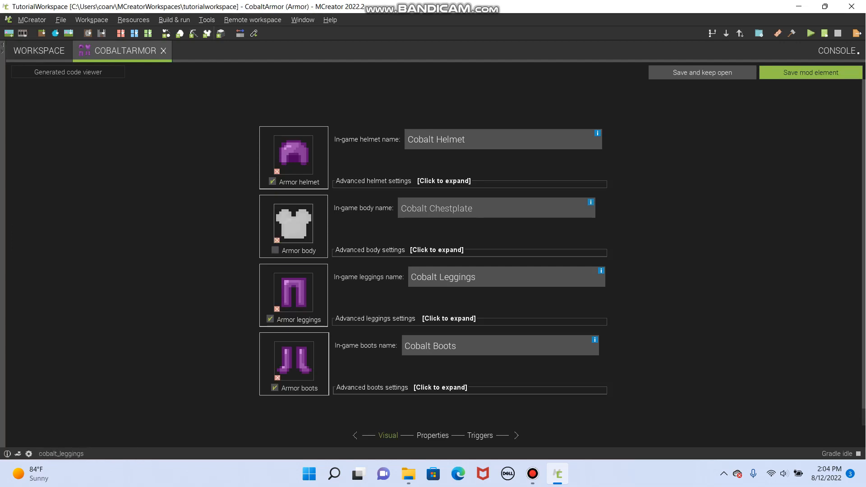
{"action": "left_click", "coordinate": [270, 319]}
{"action": "left_click", "coordinate": [274, 388]}
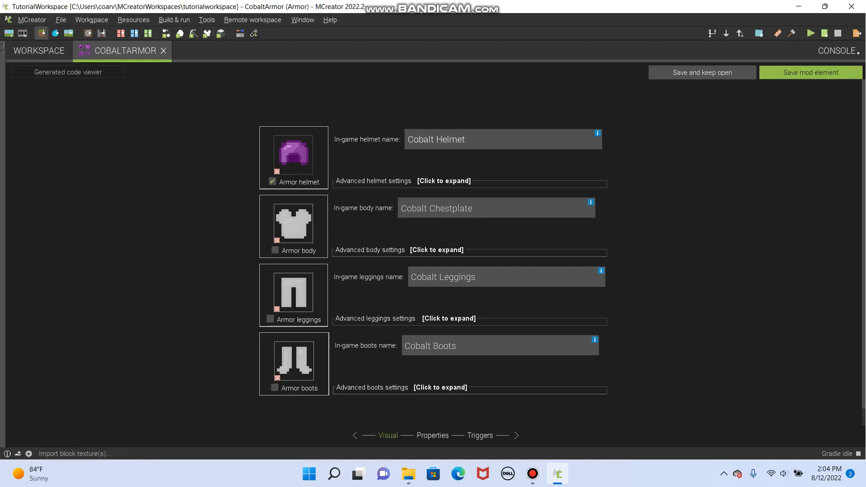
{"action": "left_click", "coordinate": [39, 50]}
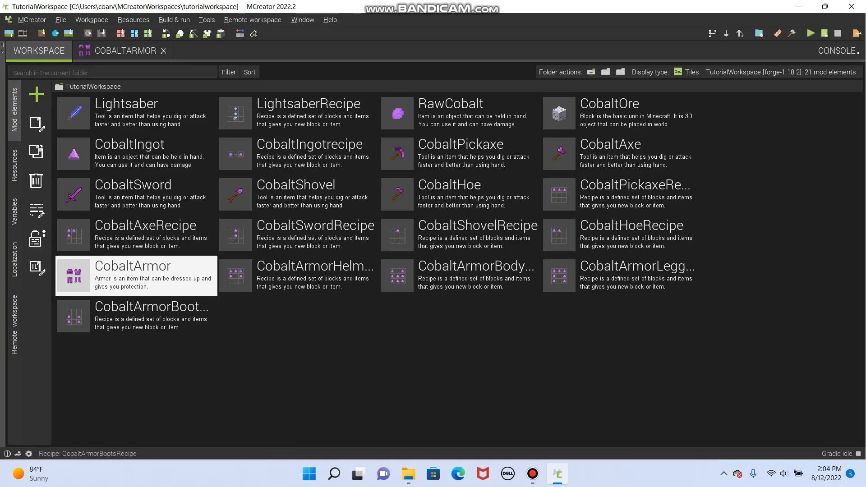
{"action": "left_click_drag", "start_coordinate": [167, 366], "coordinate": [240, 339]}
Reopen the CobaltArmor element and enable its body, leggings and boots pieces again
{"action": "double_click", "coordinate": [135, 275]}
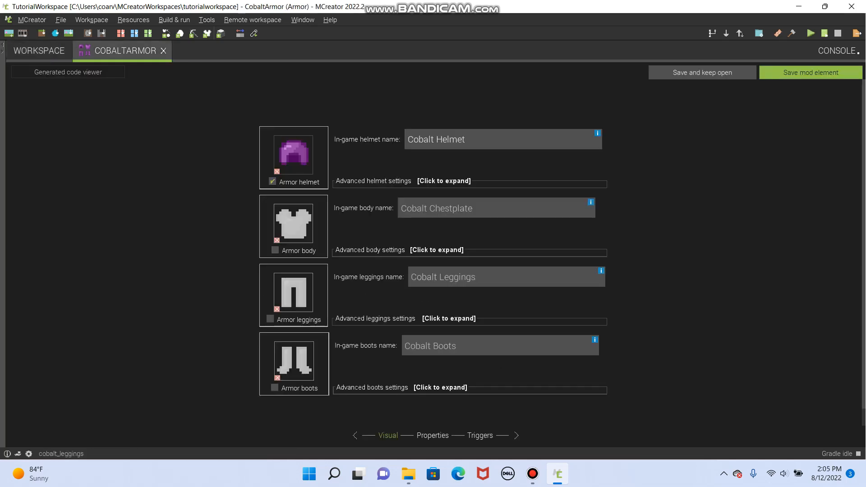
{"action": "left_click", "coordinate": [275, 249]}
{"action": "left_click", "coordinate": [270, 319]}
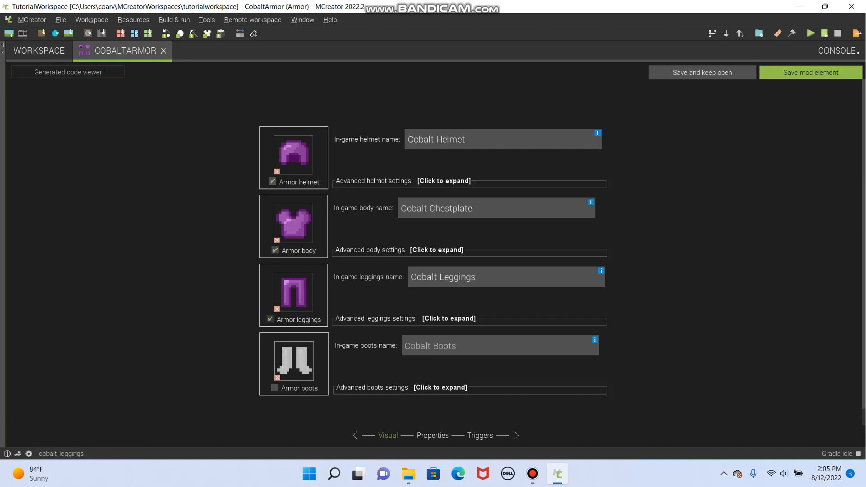
{"action": "left_click", "coordinate": [274, 387]}
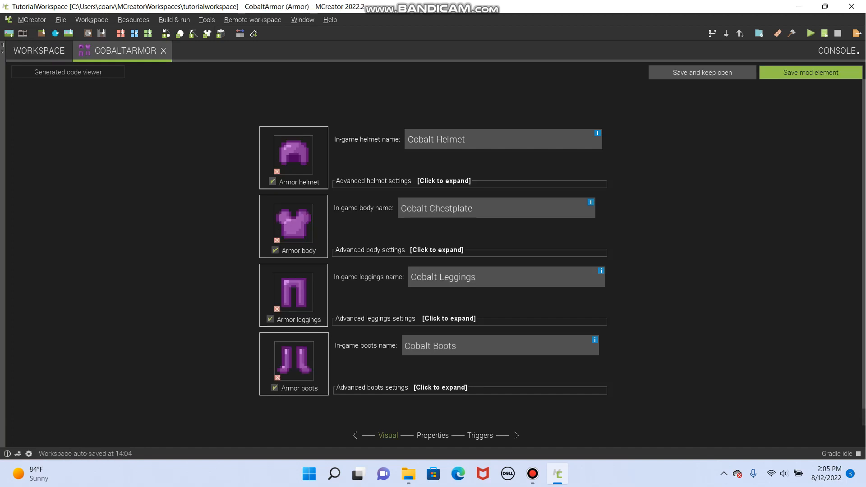
Review the CobaltArmor element's properties and triggers, and save the mod element
{"action": "left_click", "coordinate": [432, 435]}
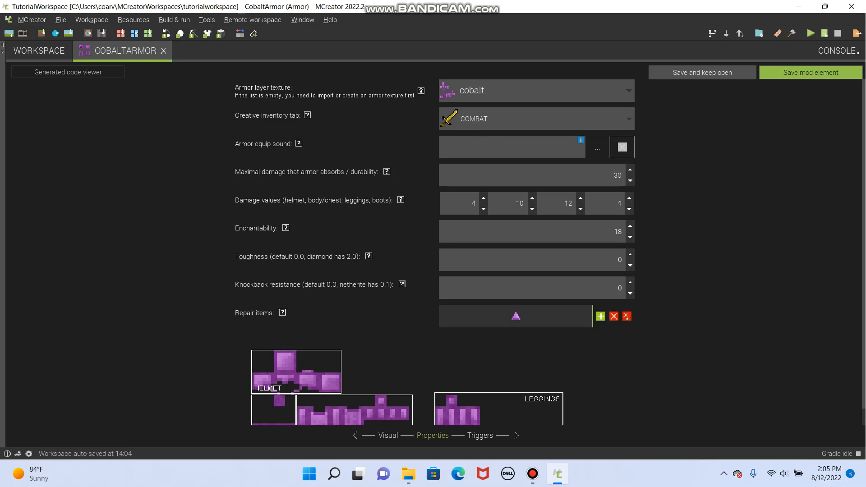
{"action": "scroll", "coordinate": [550, 253], "scroll_direction": "down", "scroll_amount": 1}
{"action": "scroll", "coordinate": [549, 252], "scroll_direction": "up", "scroll_amount": 1}
{"action": "left_click", "coordinate": [480, 436]}
{"action": "left_click", "coordinate": [387, 436]}
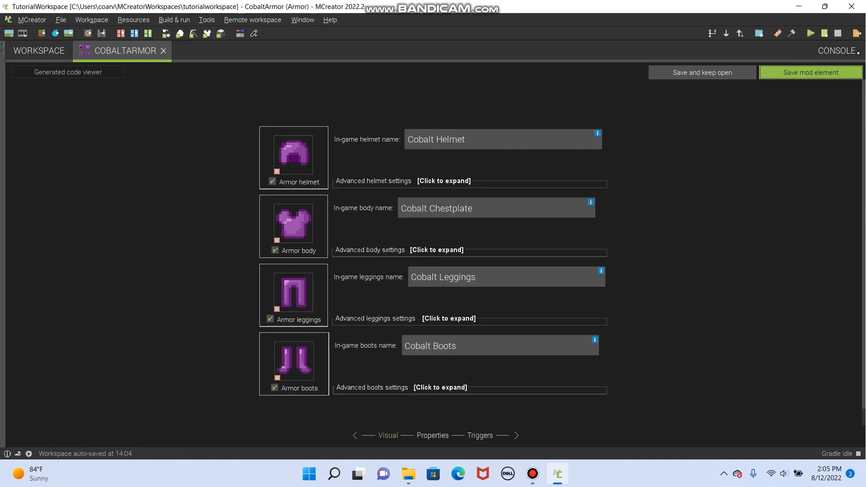
{"action": "left_click", "coordinate": [810, 72]}
{"action": "left_click", "coordinate": [136, 317]}
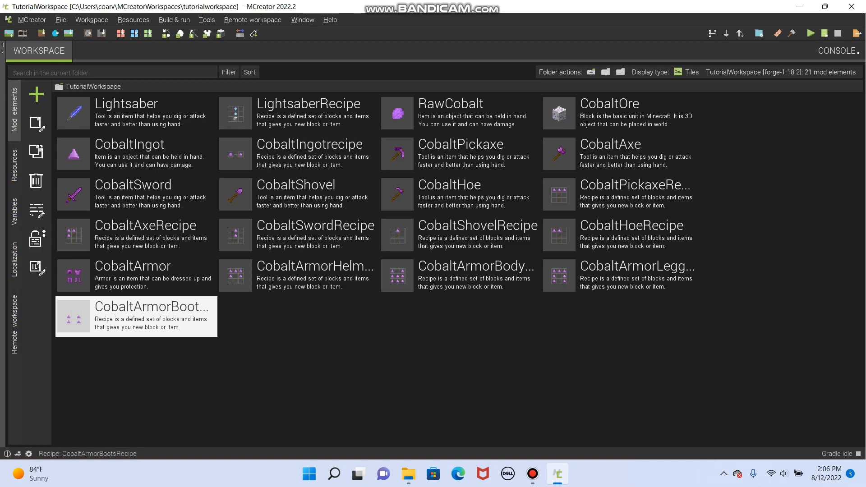
{"action": "left_click", "coordinate": [532, 473]}
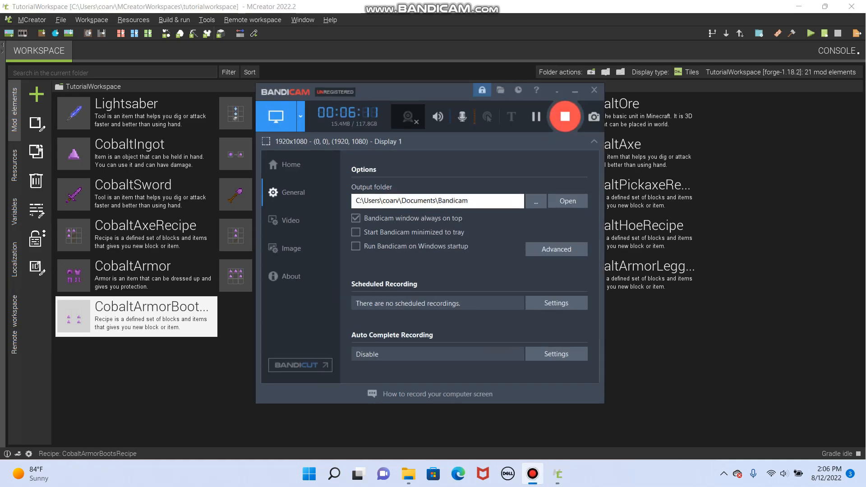